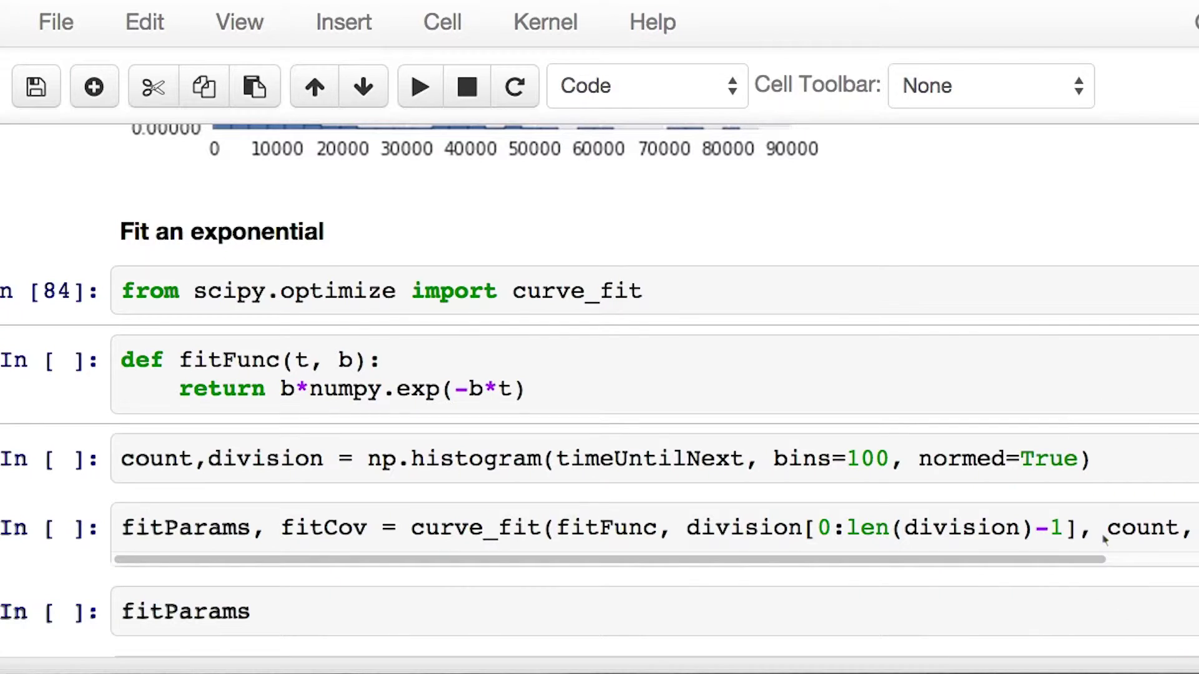
Run the fit cells to show fitParams 0.00068895, its reciprocal 1451.49, and fitCov 1.04e-09.
drag(122, 426, 194, 425)
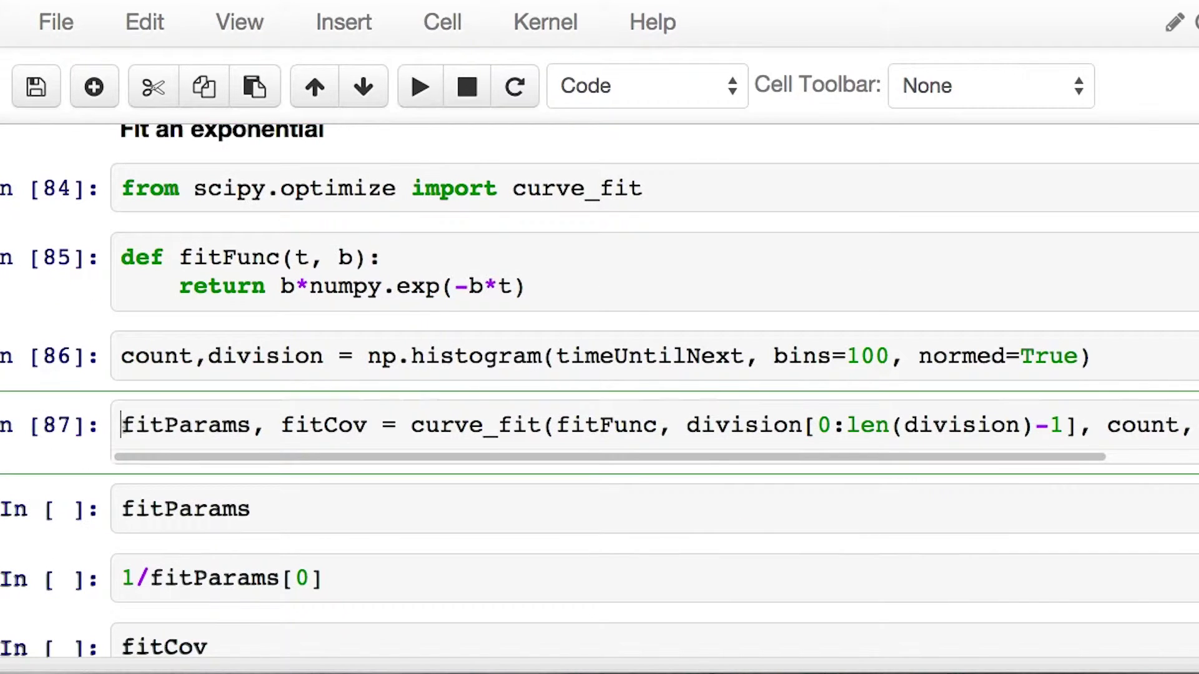
drag(122, 425, 368, 425)
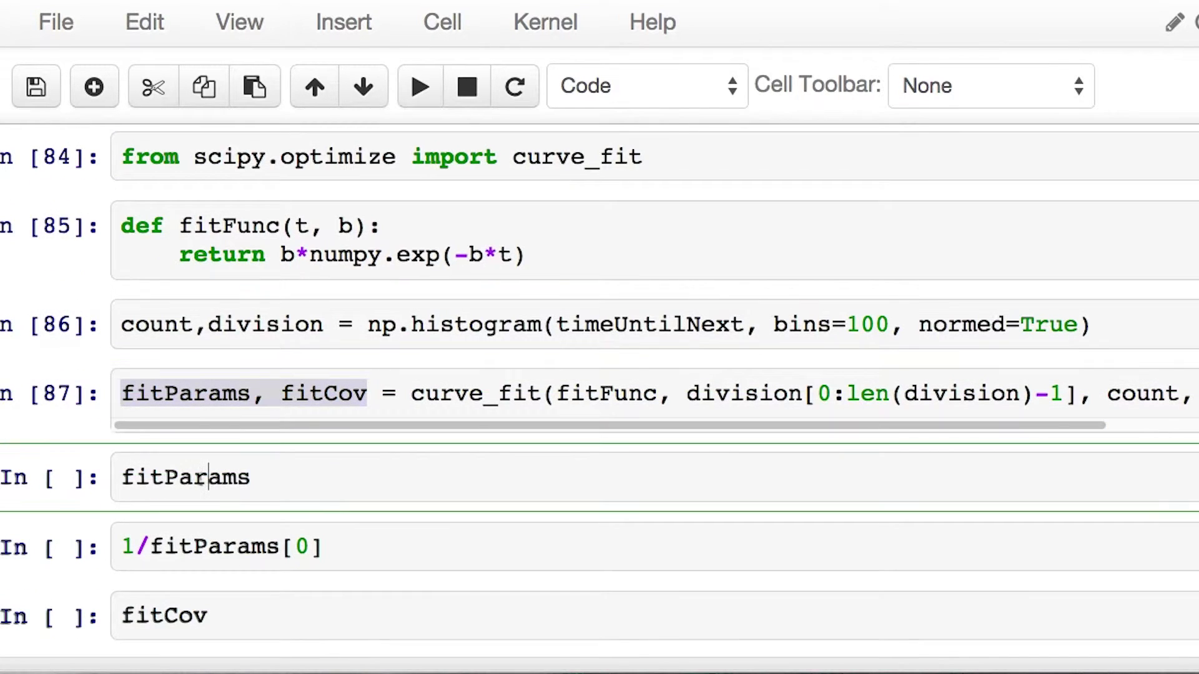
double_click(208, 478)
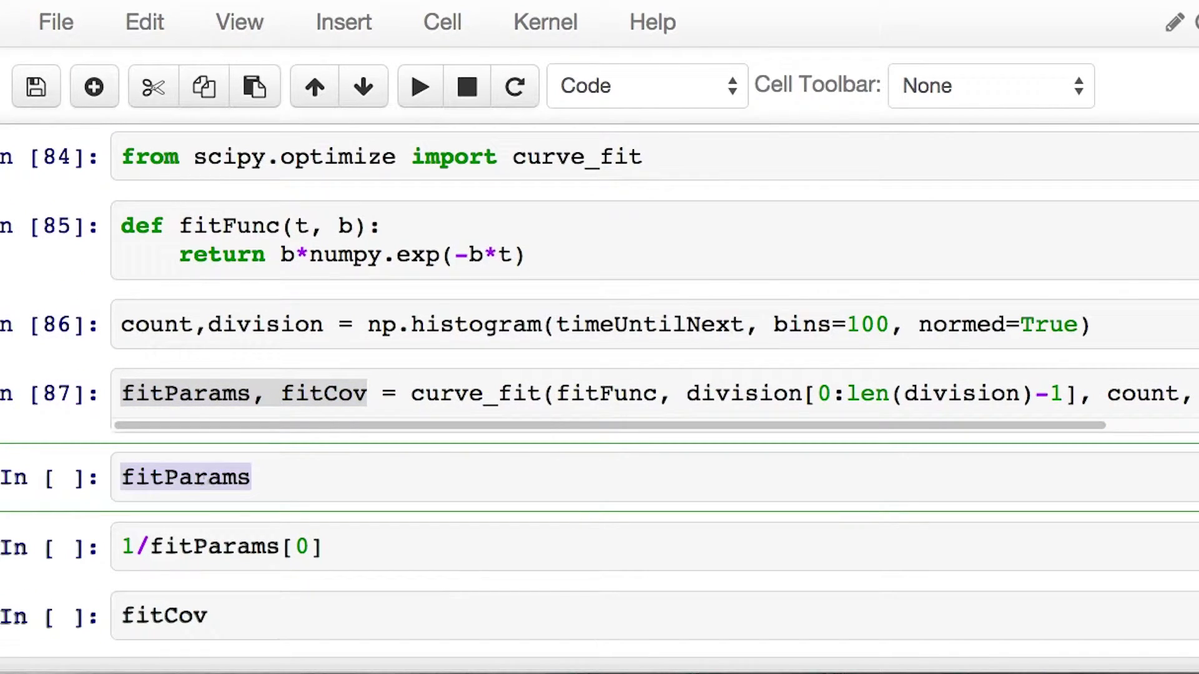
key(shift+Return)
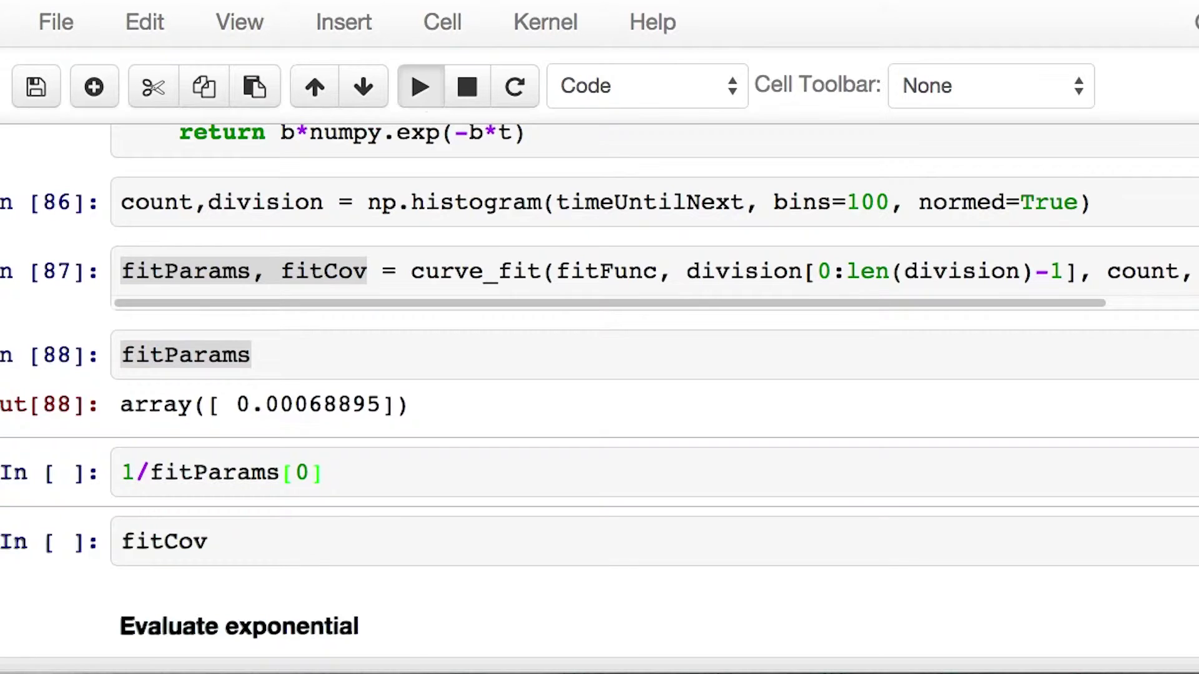
key(shift+Return)
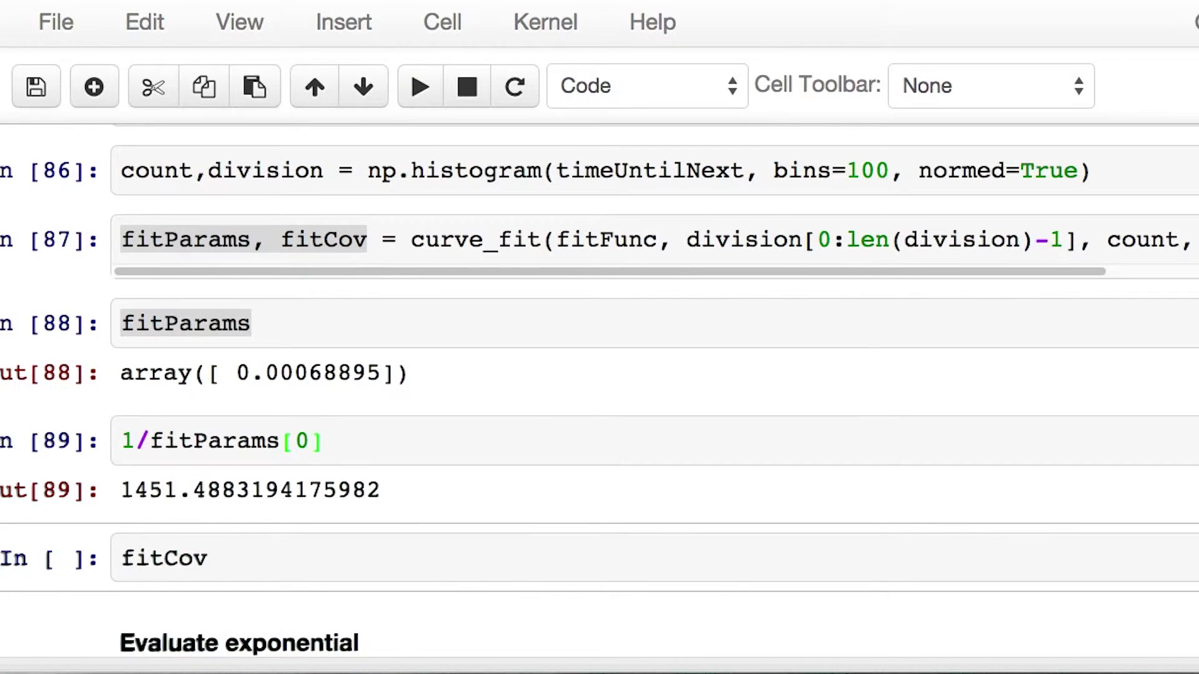
scroll(456, 286, down, 1)
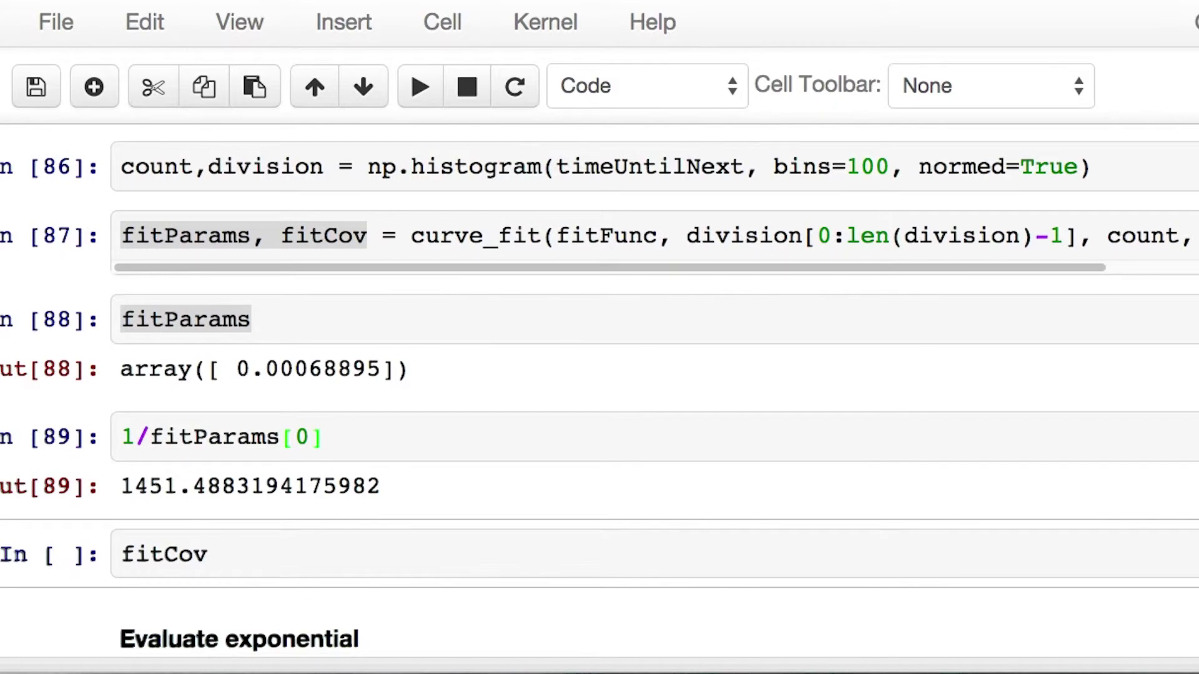
key(shift+Return)
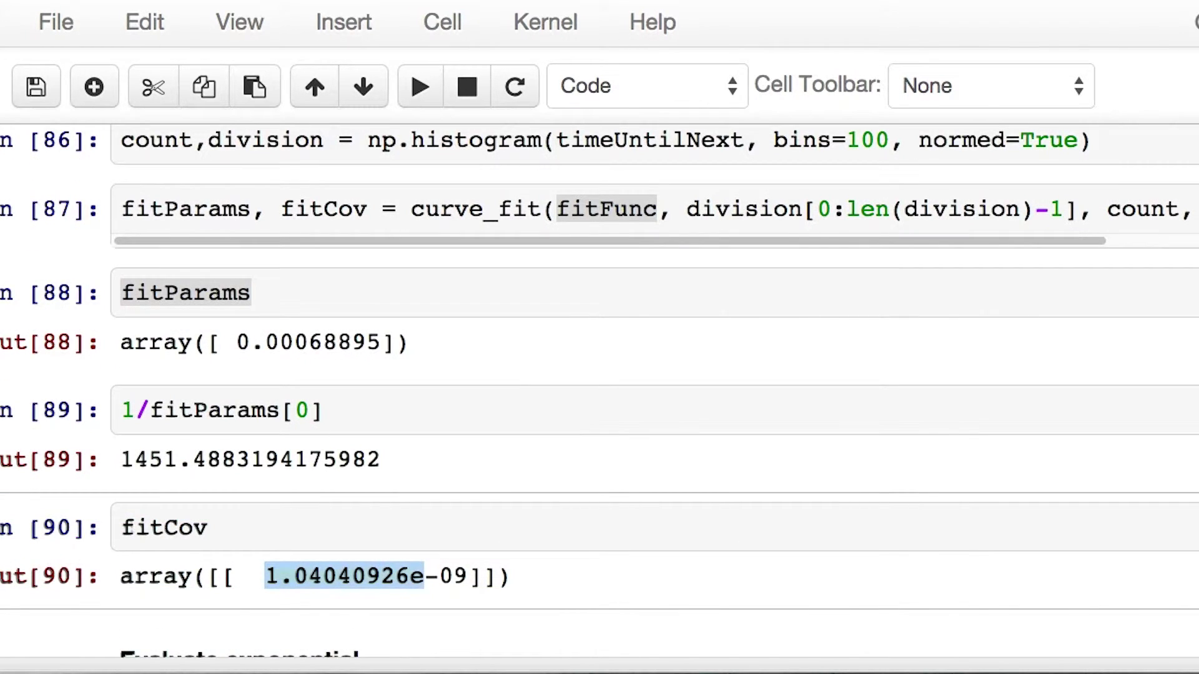
click(164, 528)
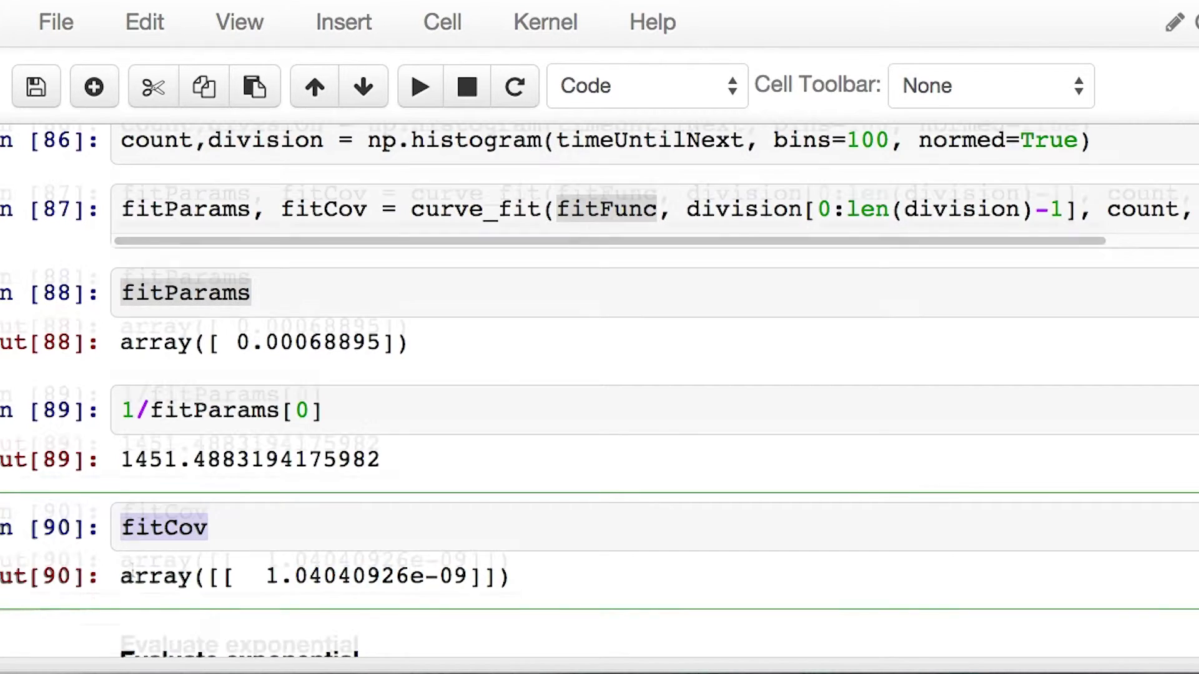
scroll(131, 570, down, 1)
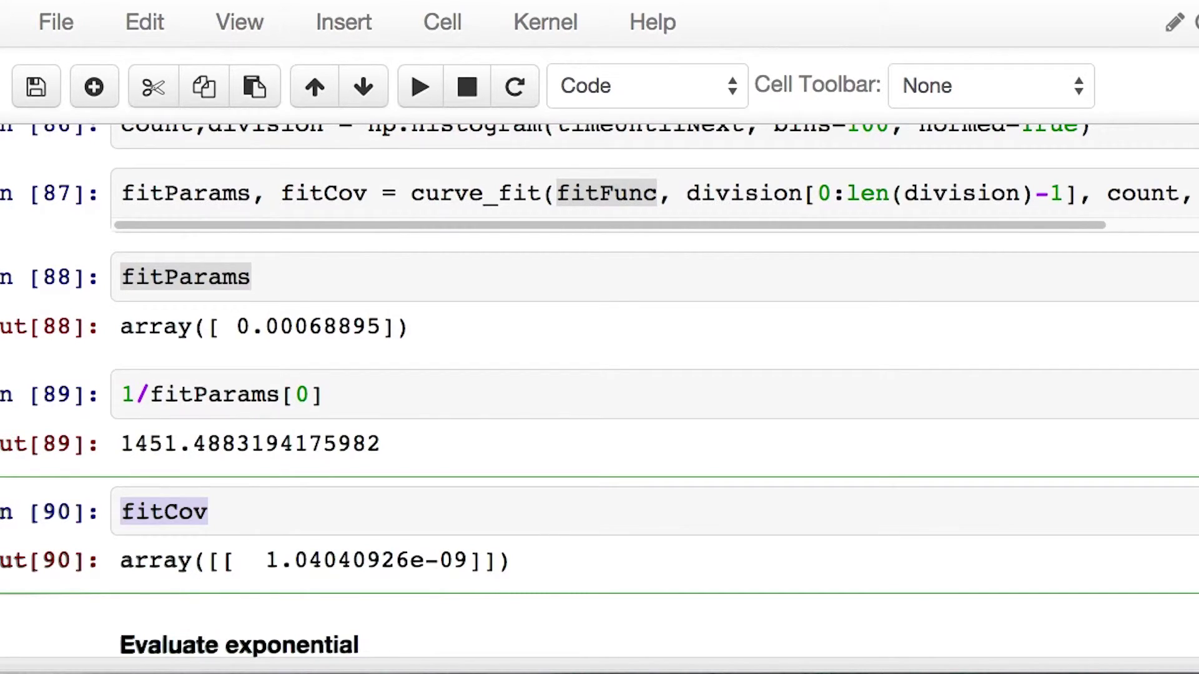
double_click(311, 560)
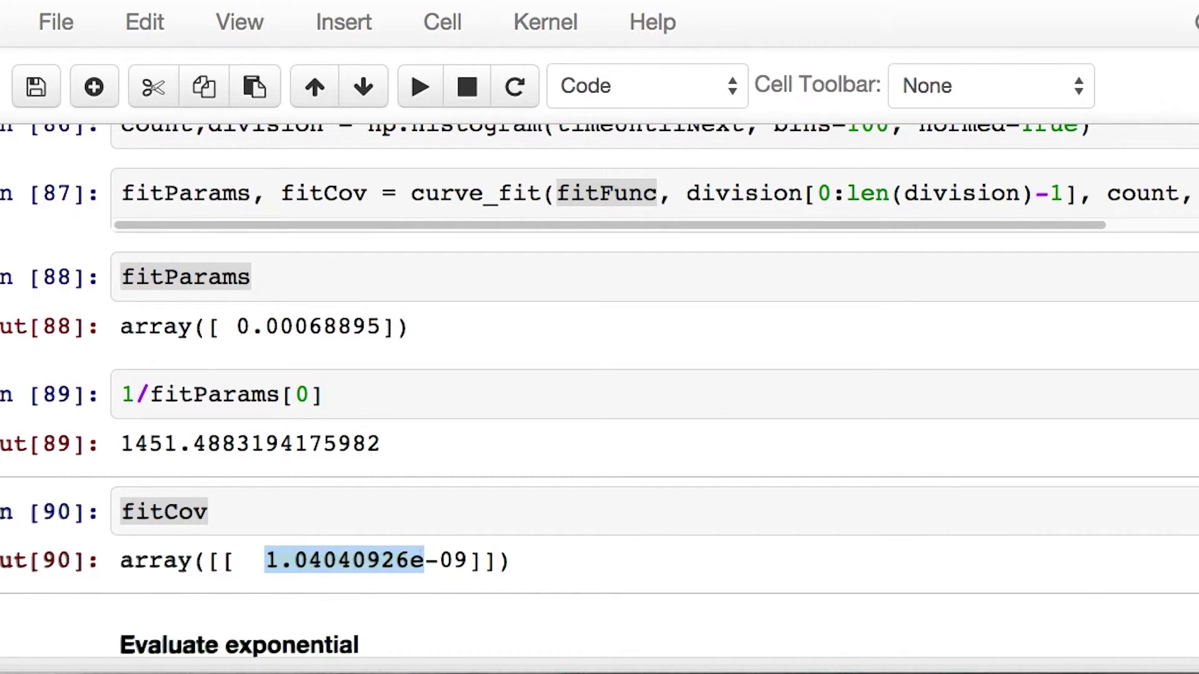
scroll(600, 391, down, 1)
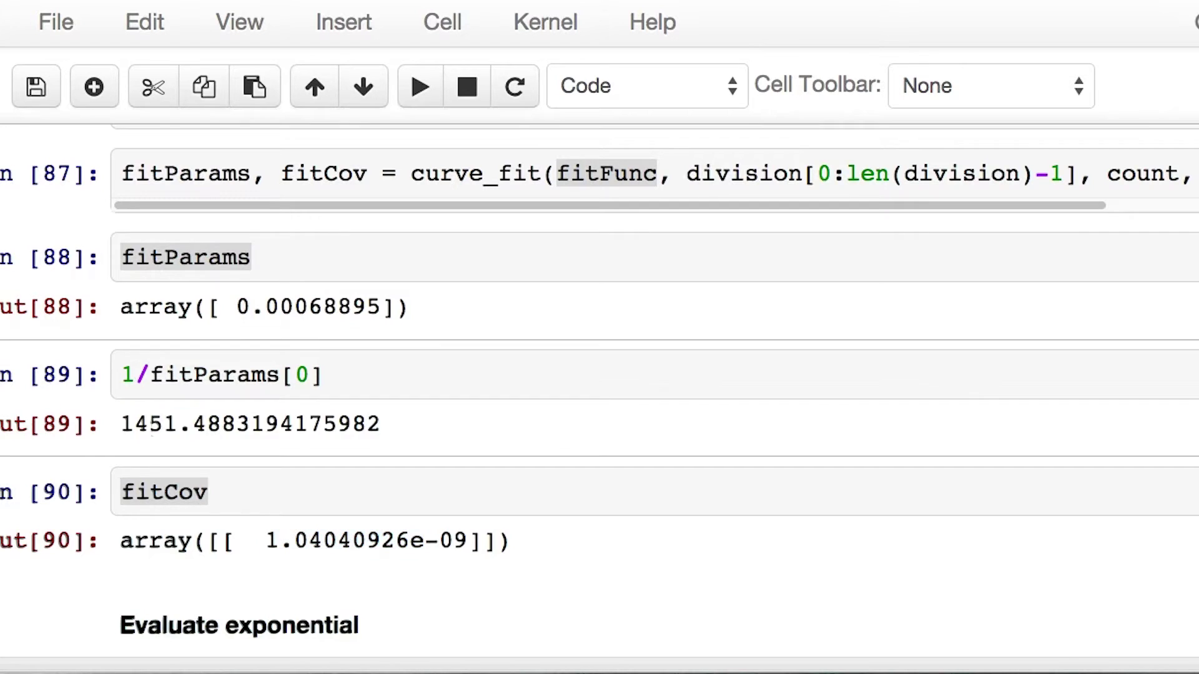
drag(123, 424, 380, 424)
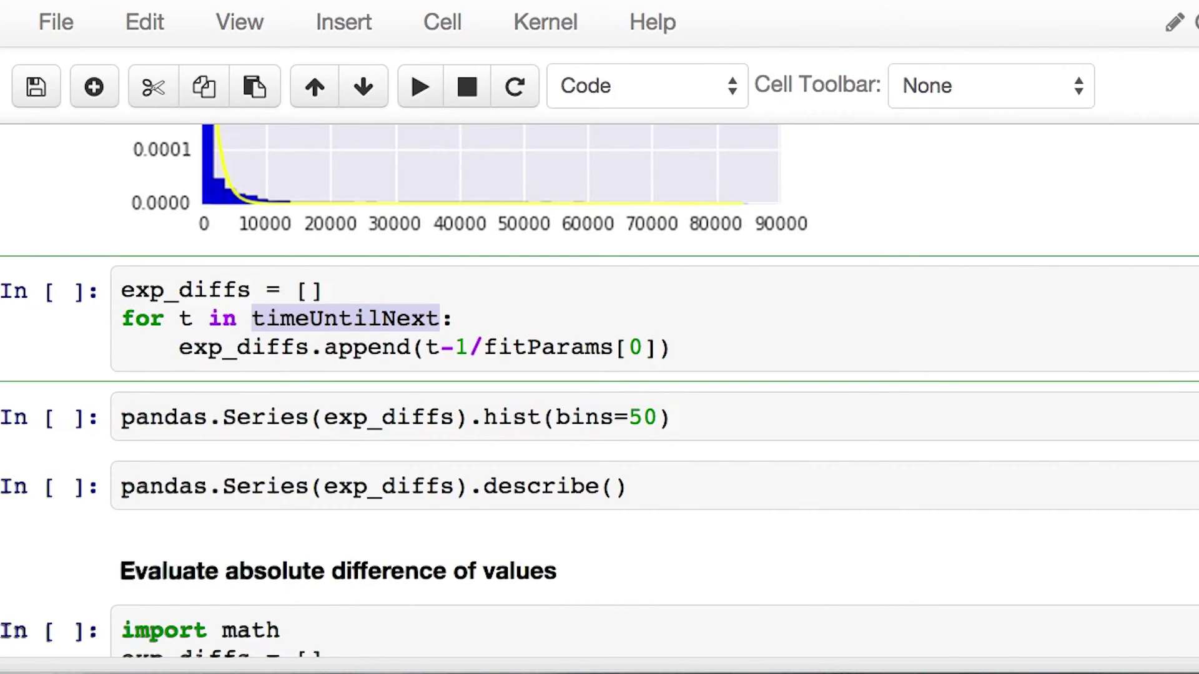
Run the exp_diffs loop and plot exp_diffs with pandas hist(bins=50).
key(shift+Return)
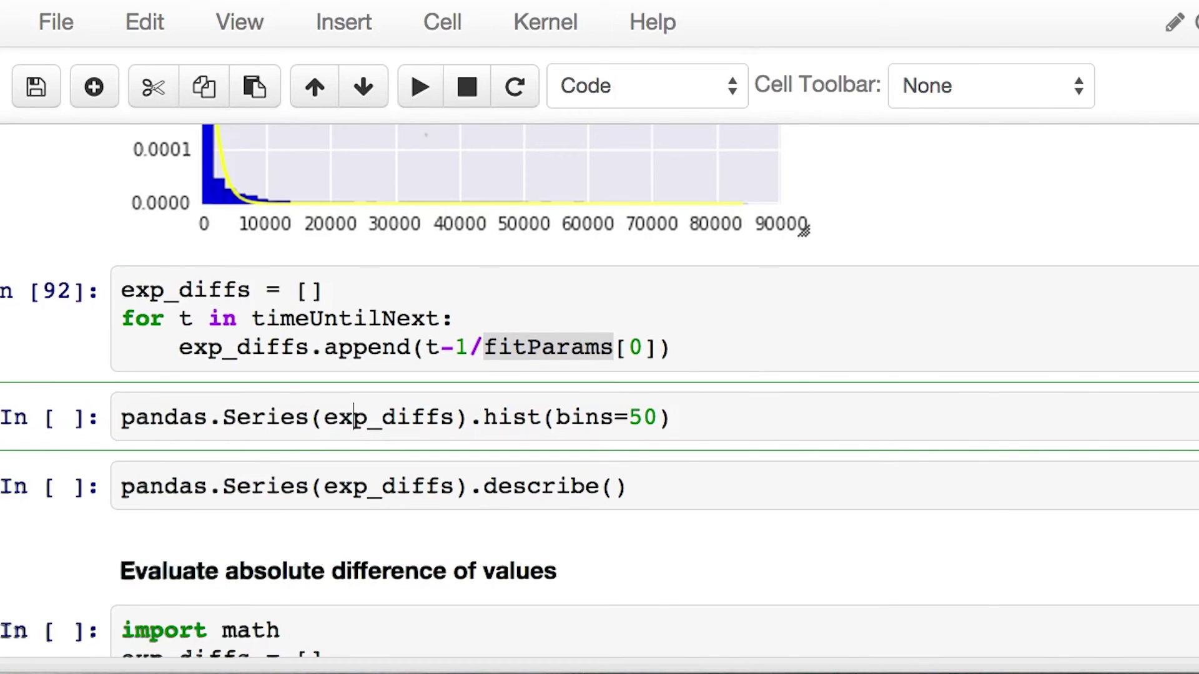
click(420, 86)
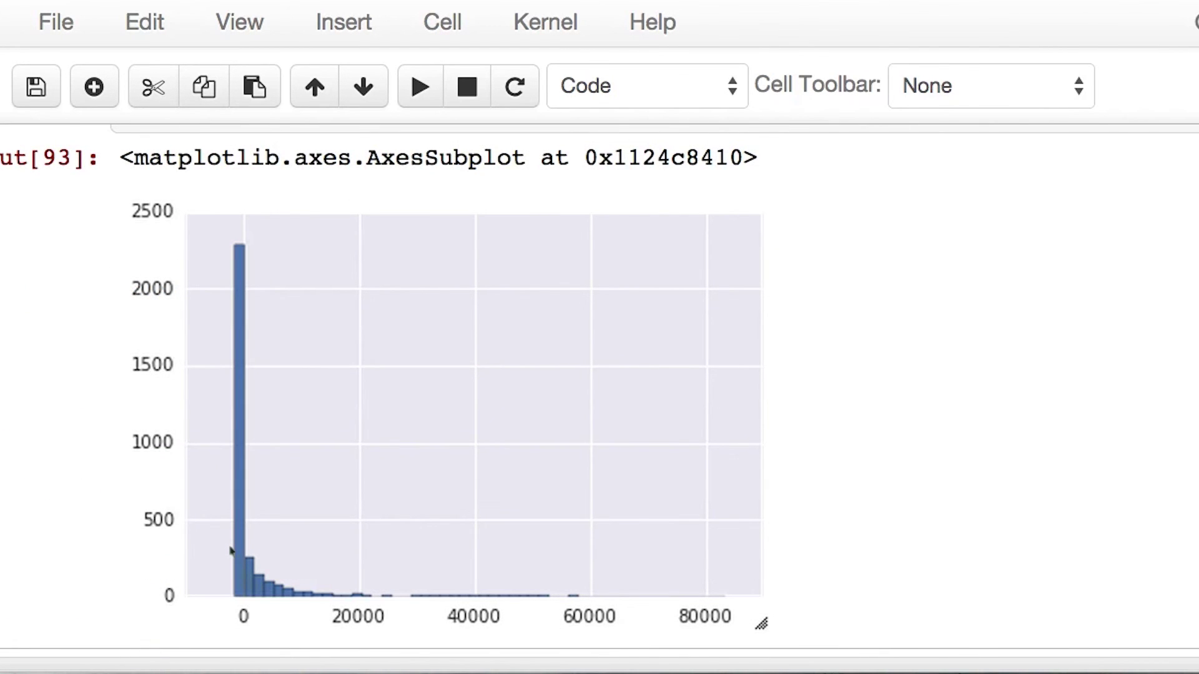